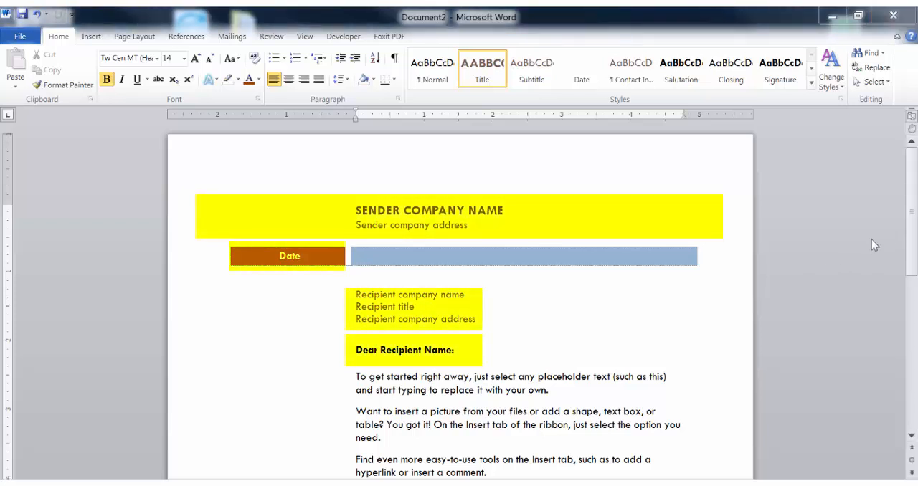
drag(912, 223, 900, 310)
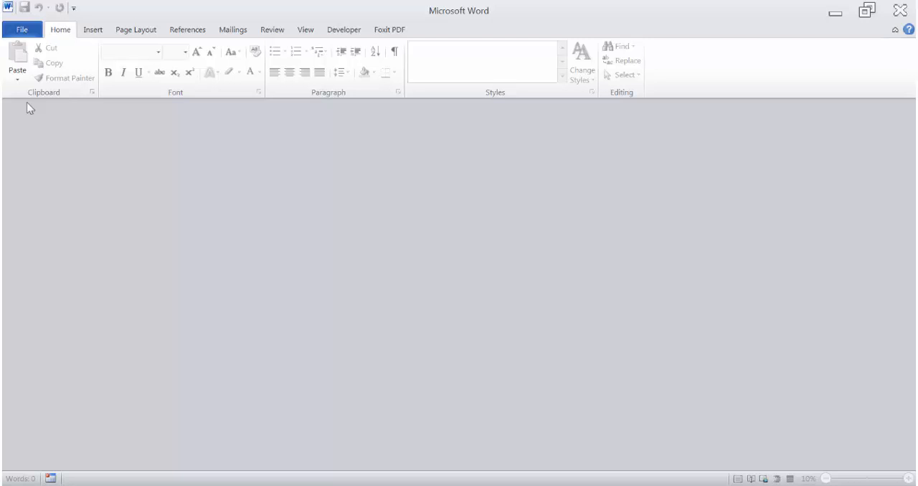
Search the Office.com templates for "letter" and create a new document from the Business letter (Median theme) template.
click(29, 33)
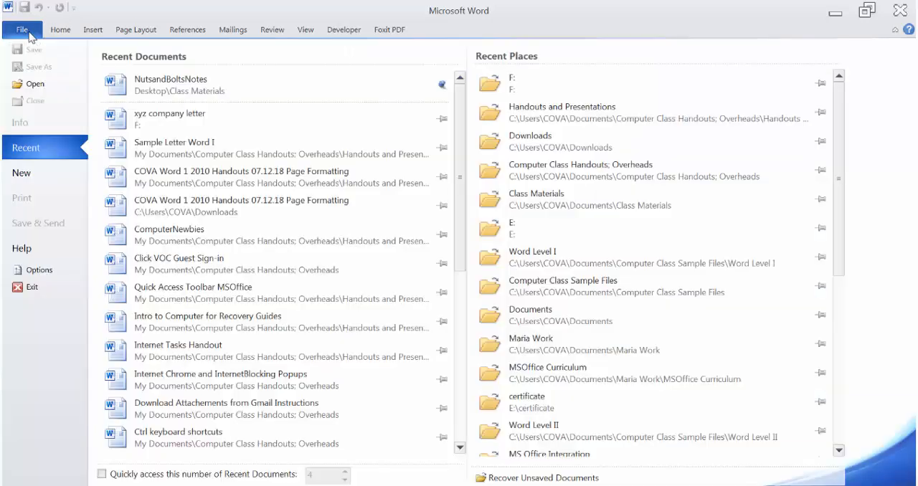
click(25, 173)
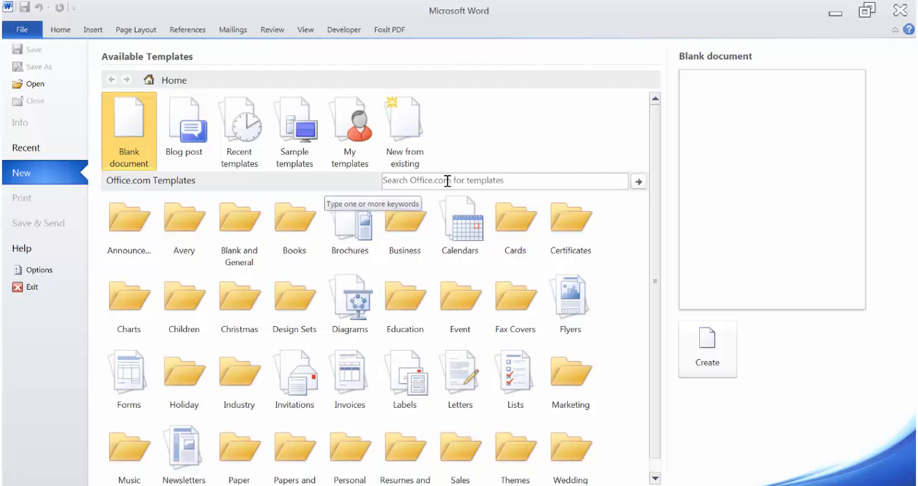
click(516, 182)
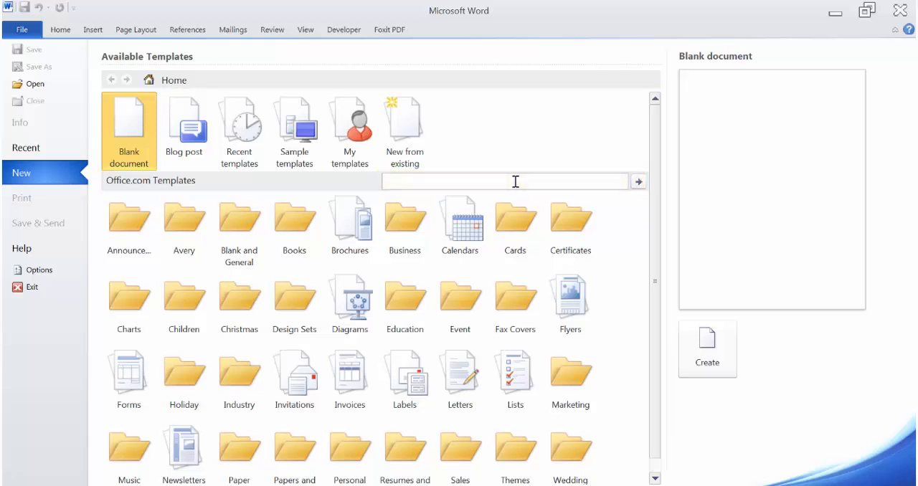
text(letter)
key(Return)
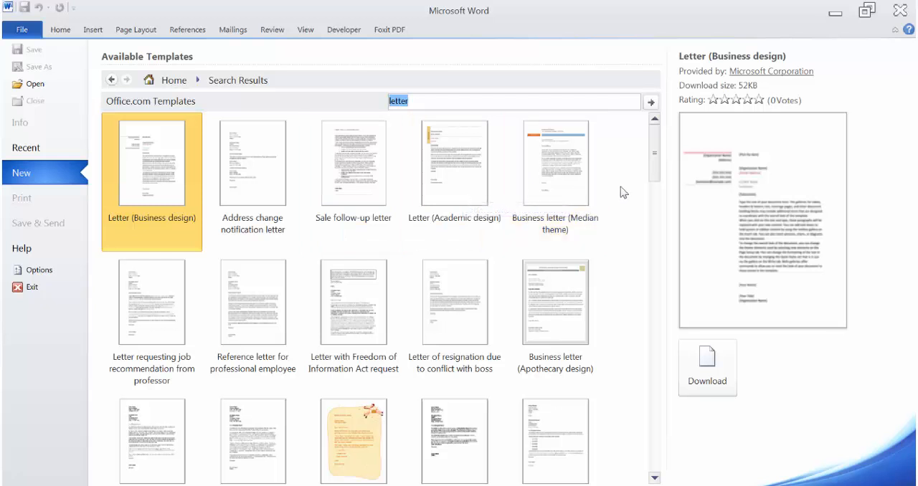
double_click(570, 170)
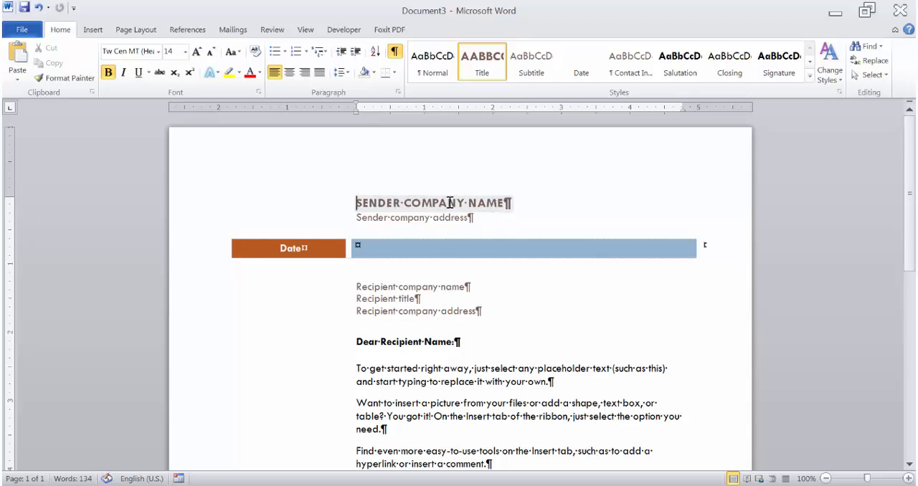
Replace the sender company name placeholder at the head of the letter with the sender's full name in capitals.
click(356, 204)
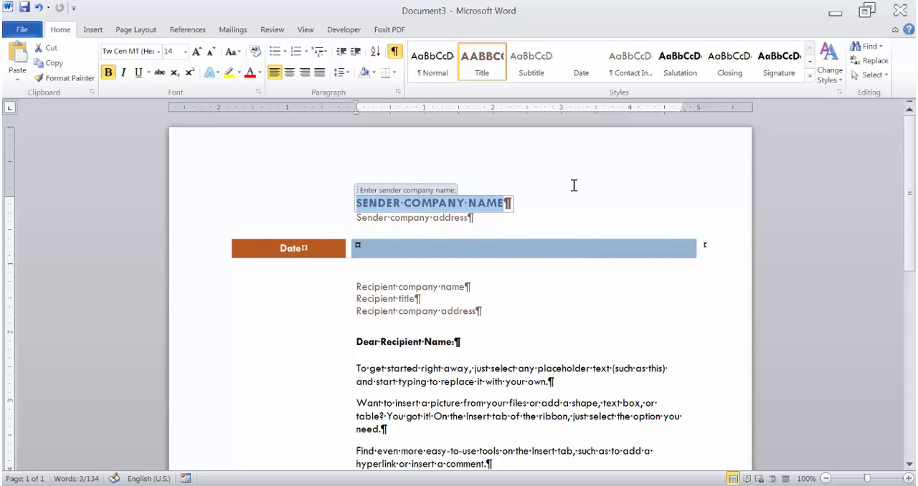
text(ELISE )
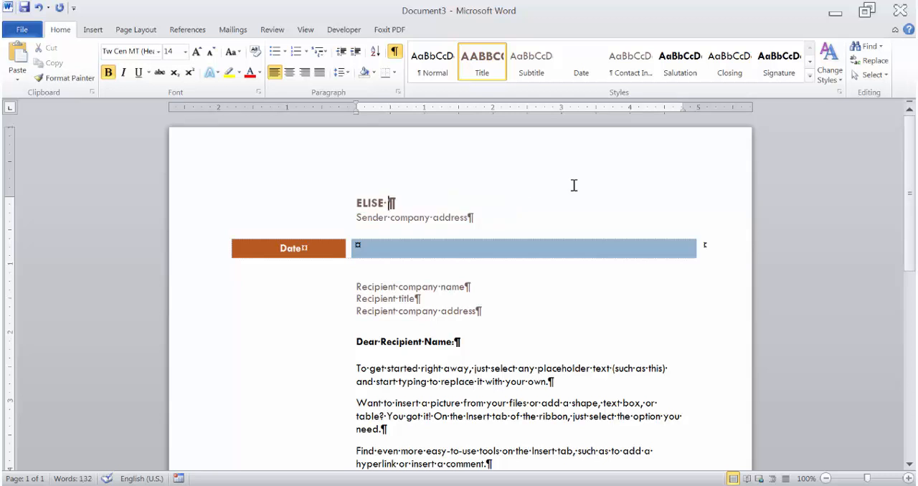
text(EXCEL)
Replace the sender company address placeholder with the sender's postal address, street on one line and city, state and ZIP code below.
click(413, 218)
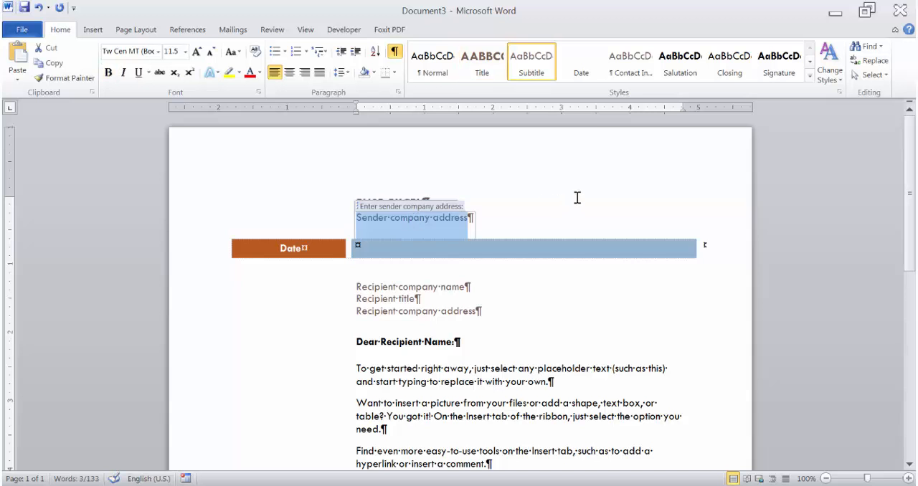
text(38)
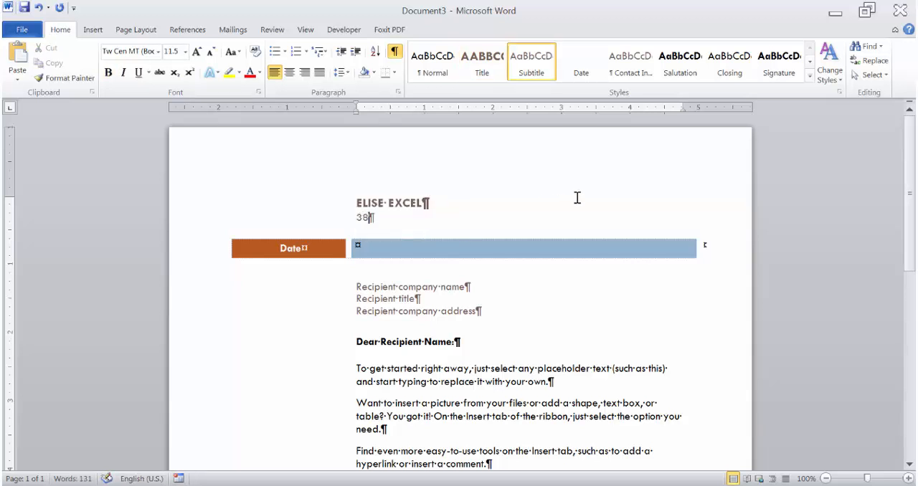
text(08 Hickory )
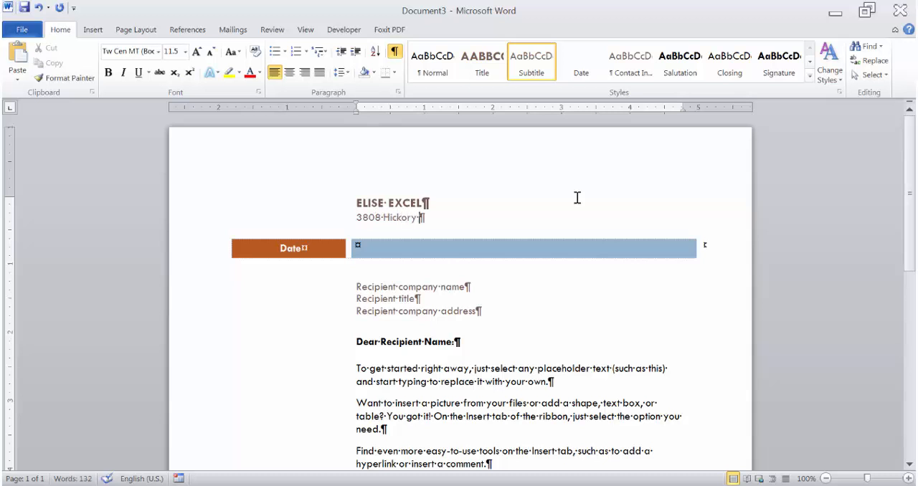
text(Drive)
key(Return)
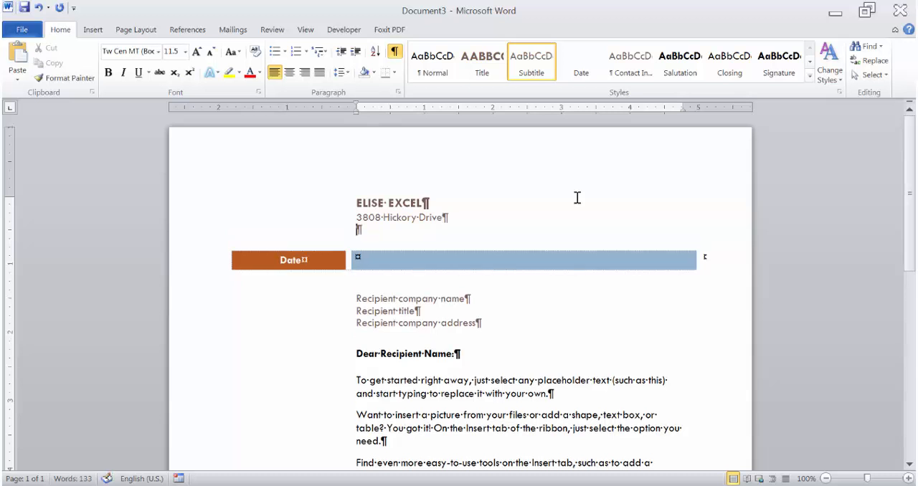
text(Columbus, Ohio )
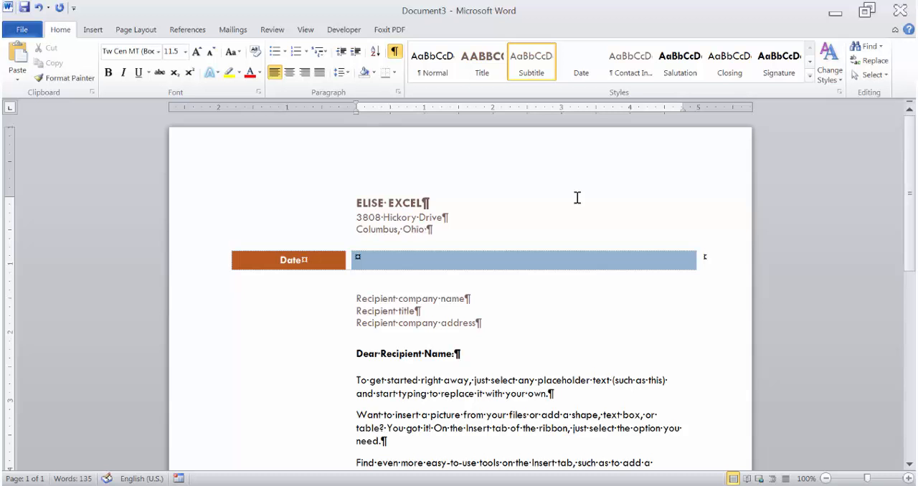
text(43224)
Replace the recipient company name placeholder with the recipient's full name, including the courtesy title.
click(371, 297)
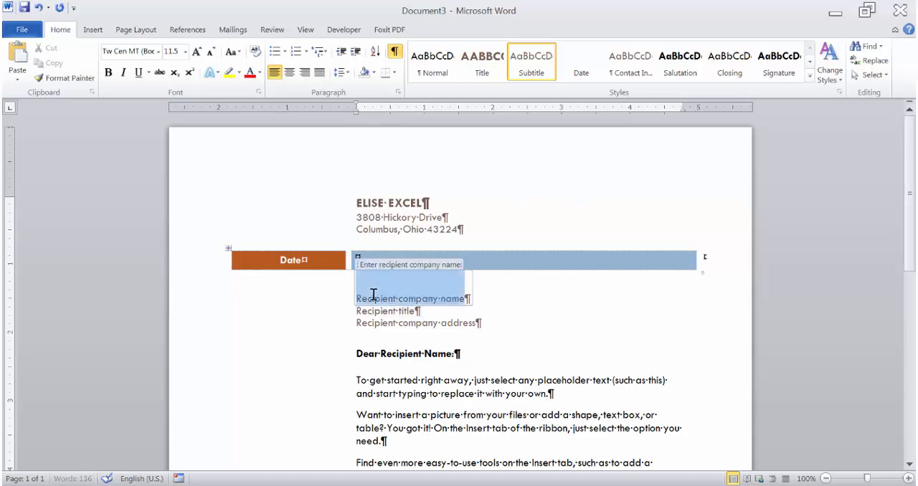
text(Mr. Ji)
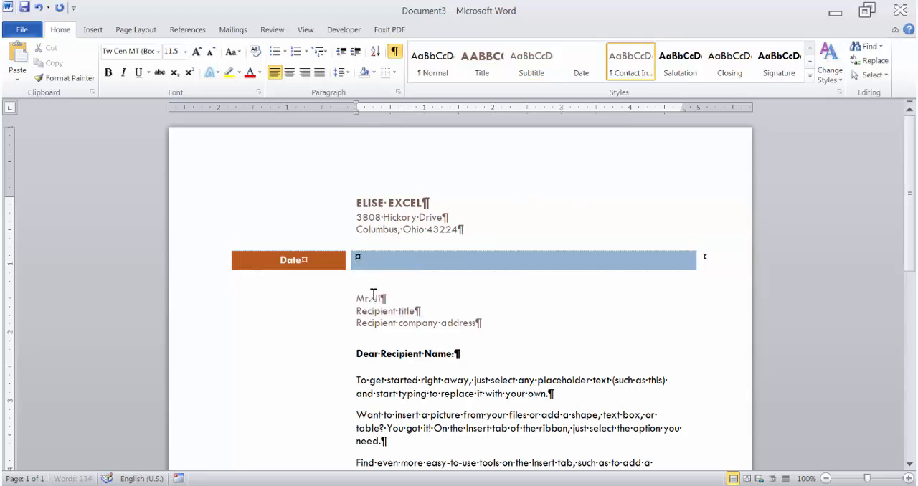
text(m Smith)
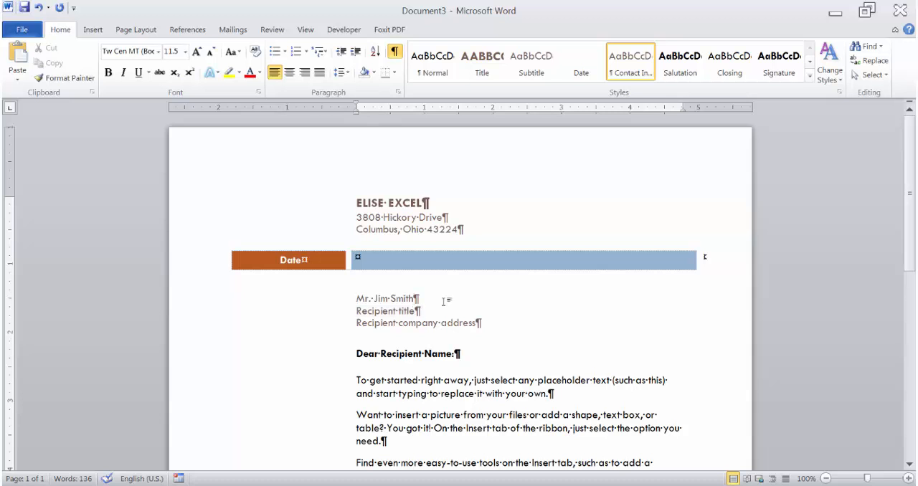
Delete the recipient title placeholder and its empty line from the recipient block.
click(369, 312)
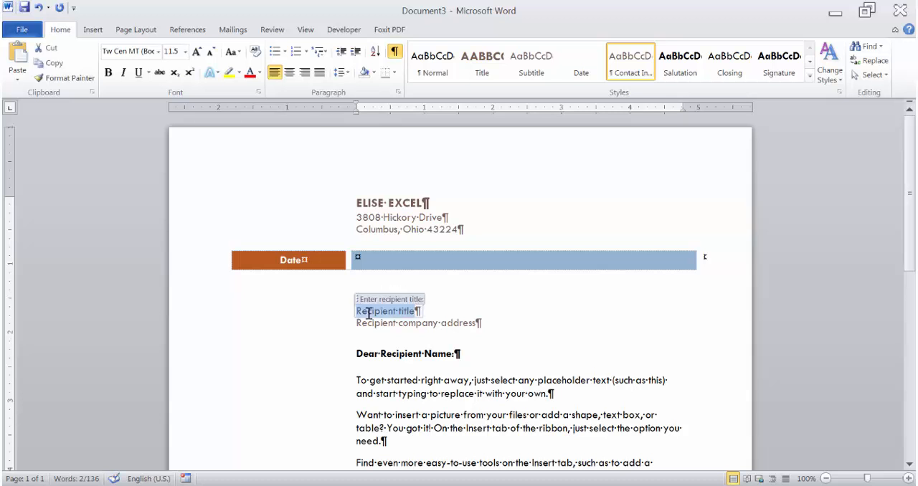
key(Delete)
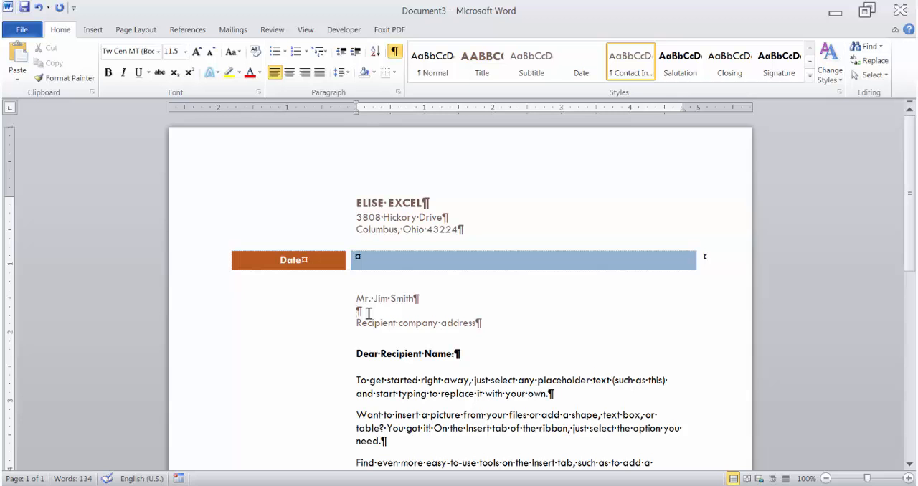
key(BackSpace)
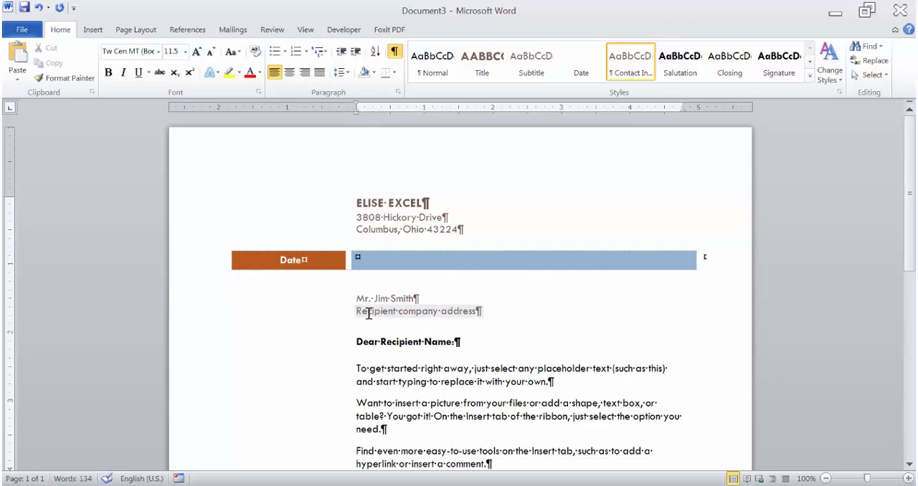
Replace the recipient company address placeholder with the recipient's two-line postal address and enter the recipient's first name in the salutation.
click(368, 314)
text(101 Walnut)
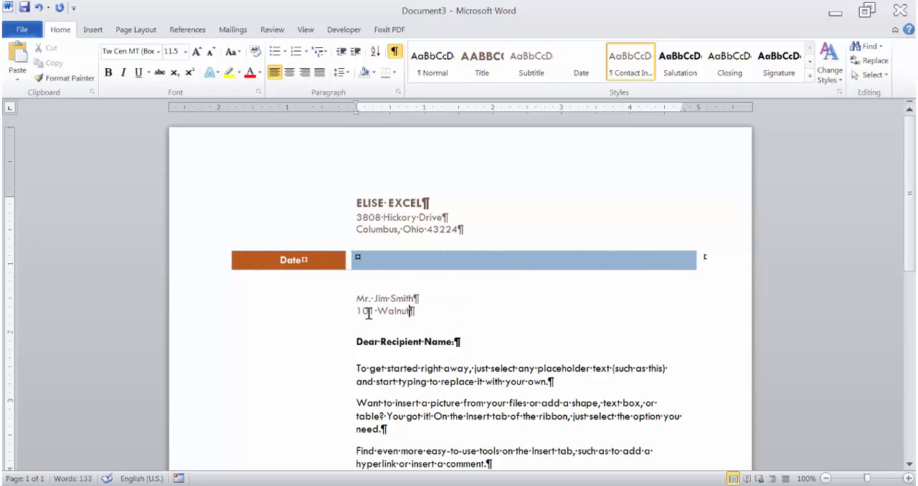
text( Street)
key(Return)
text(Circle)
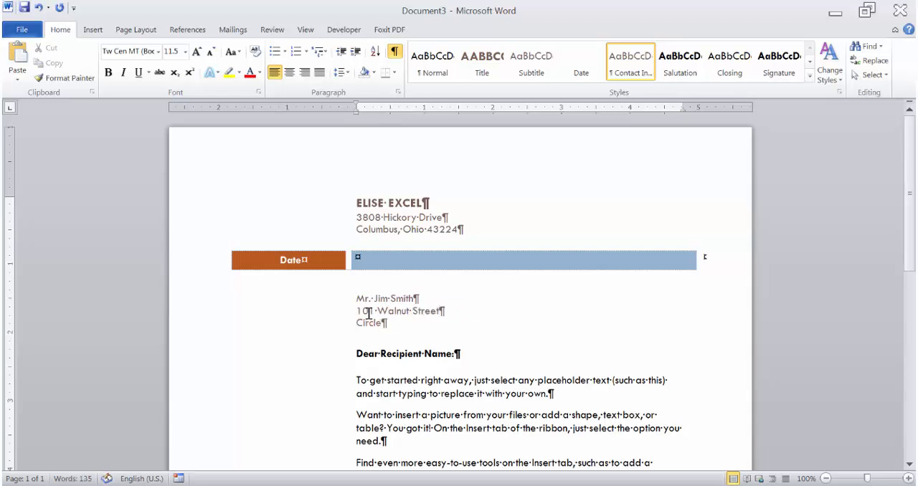
text(ville, New York )
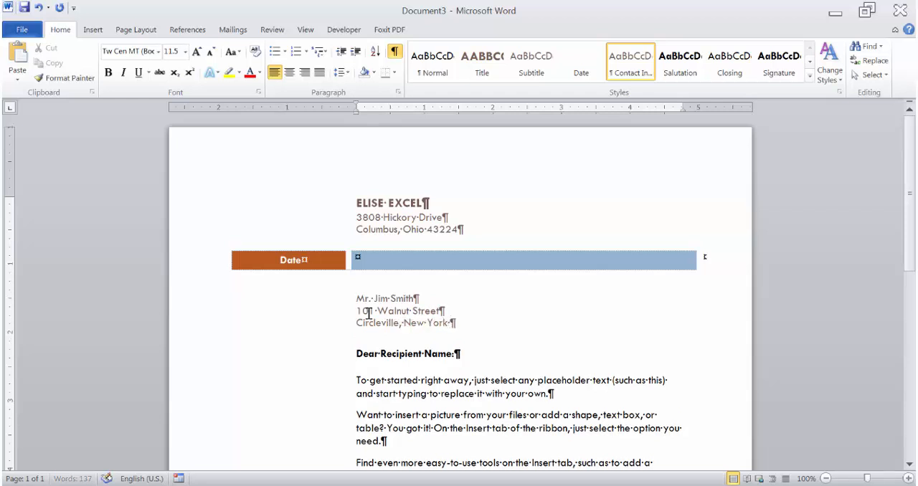
text(12101)
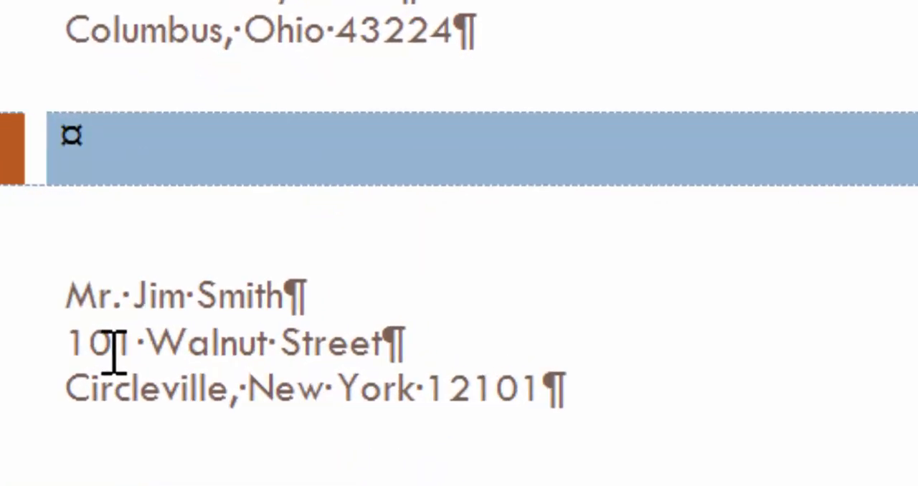
click(293, 454)
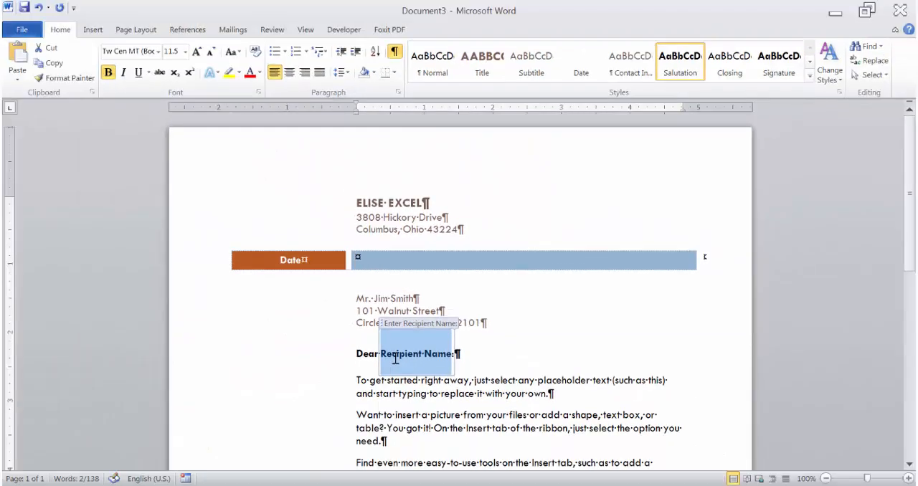
text(Jim:)
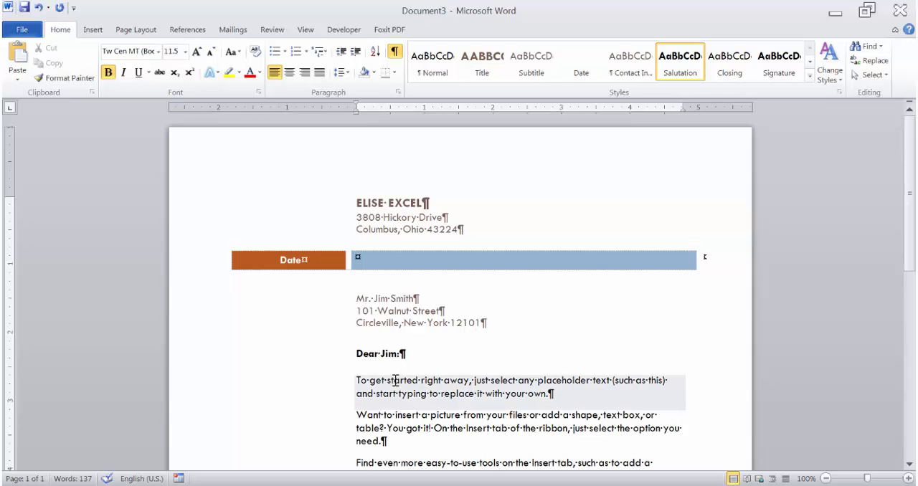
Examine the placeholder paragraphs of the letter body, selecting the first and second ones in turn.
click(395, 380)
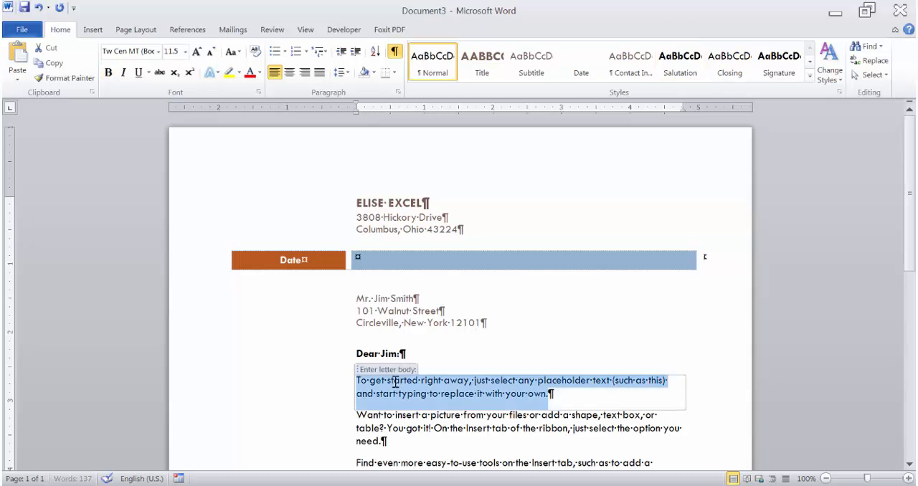
scroll(489, 388, down, 2)
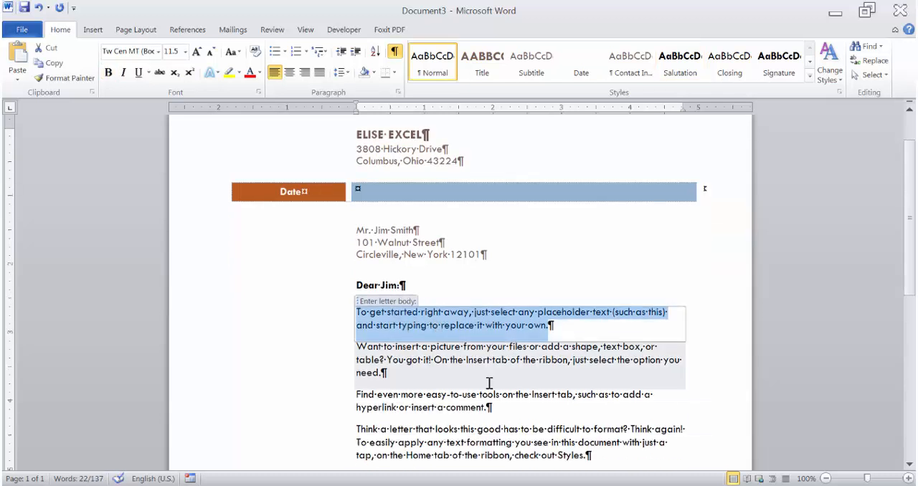
scroll(488, 383, down, 1)
scroll(488, 384, up, 1)
click(377, 346)
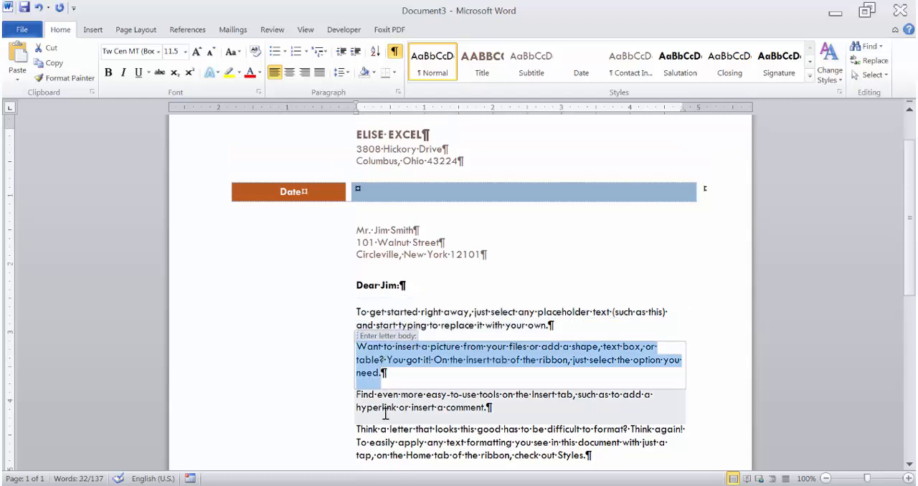
click(383, 306)
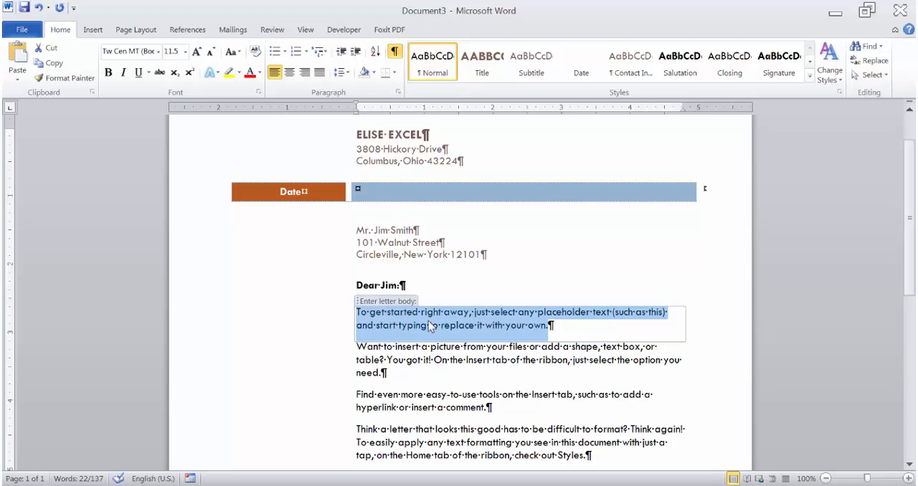
Delete the third and fourth body paragraphs, starting "Find even more" and "Think a letter", together with their empty lines.
scroll(430, 326, down, 1)
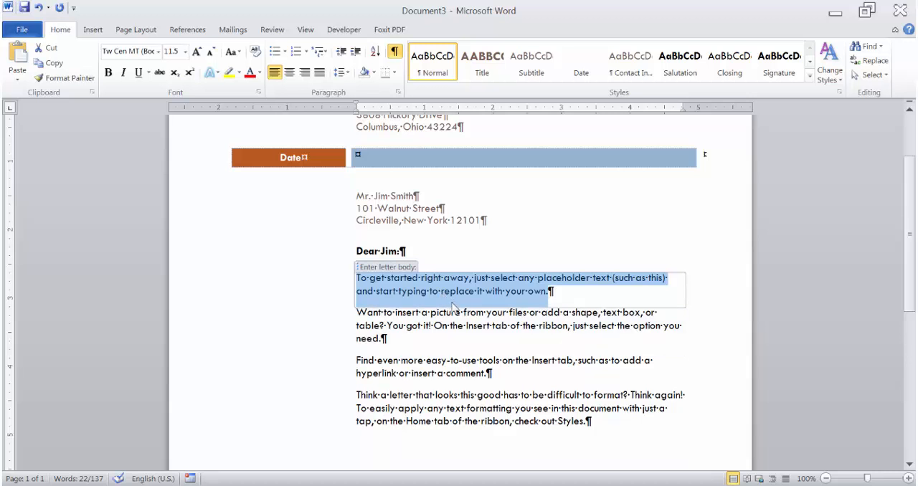
click(403, 363)
key(Delete)
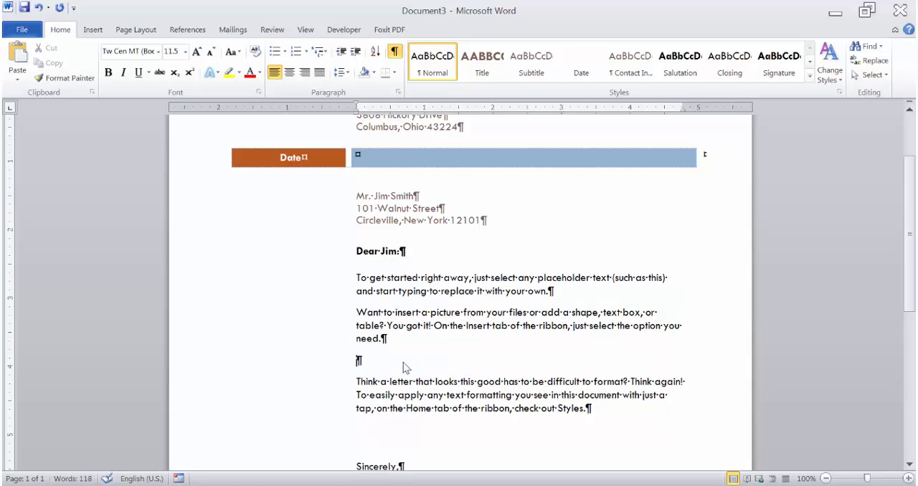
key(Delete)
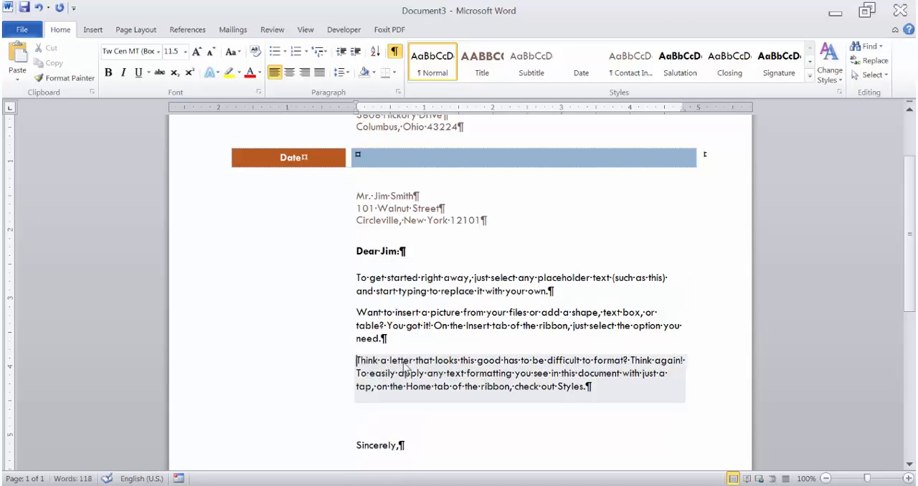
click(405, 362)
key(Delete)
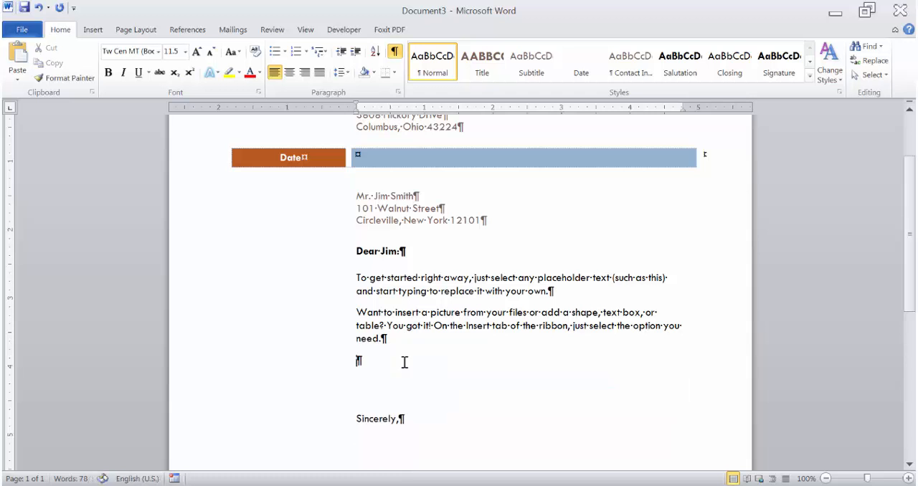
key(Delete)
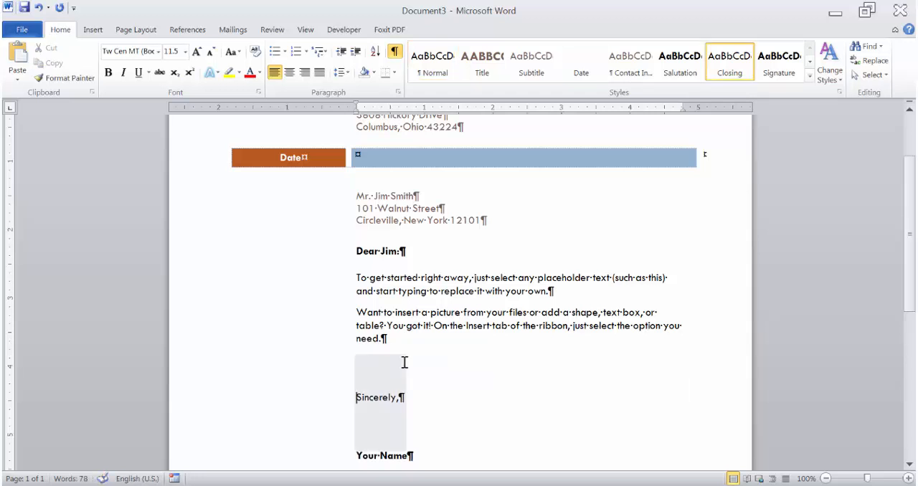
Replace the name placeholder below the closing "Sincerely," with the sender's full name.
drag(404, 362, 415, 416)
scroll(441, 423, down, 1)
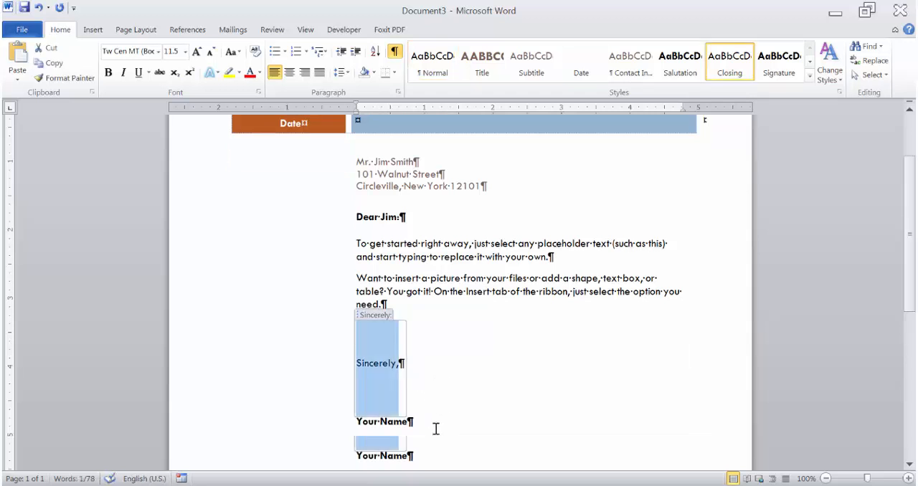
click(382, 423)
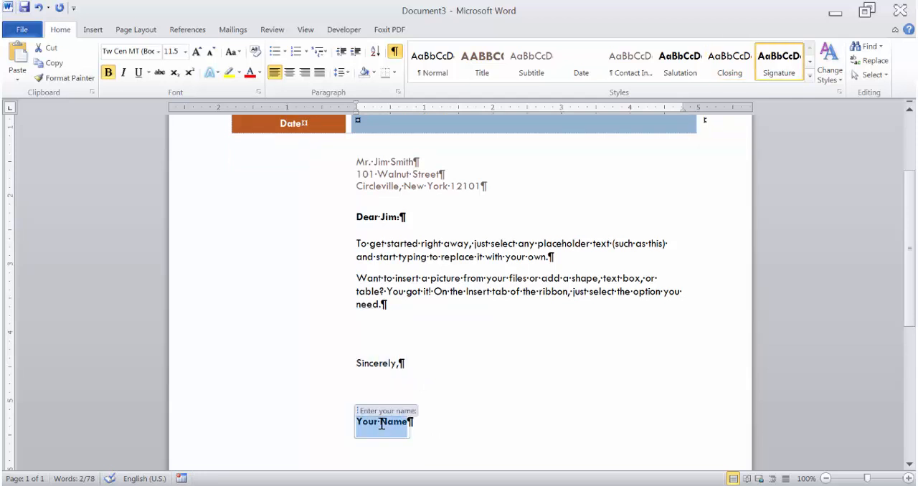
text(Elise Excel)
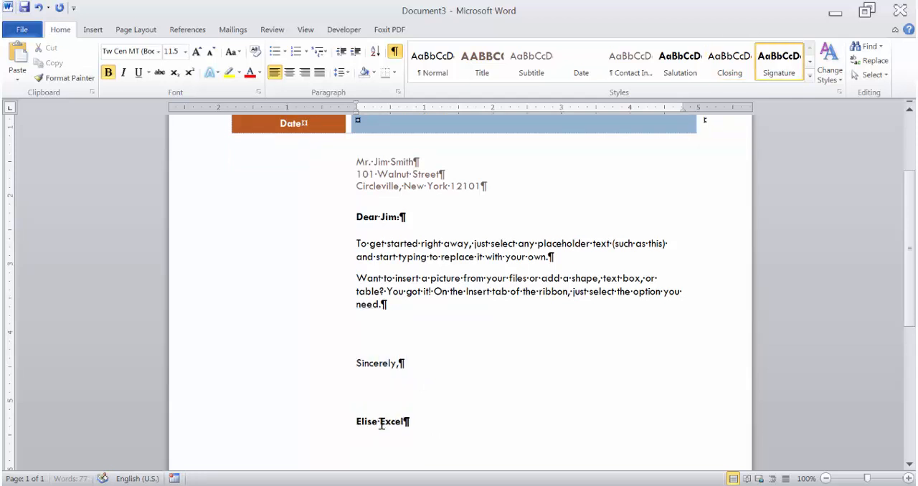
Replace the date placeholder in the orange cell above the recipient block with May 7, 2019.
scroll(459, 344, up, 3)
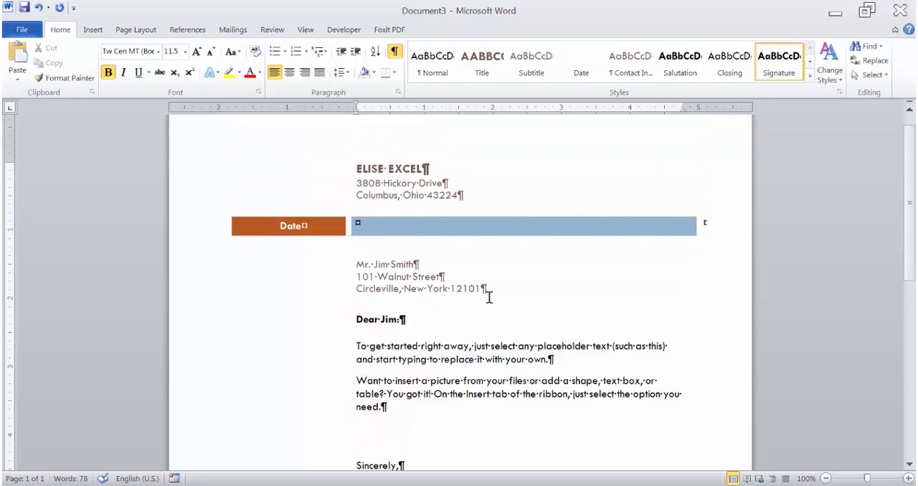
scroll(489, 297, up, 1)
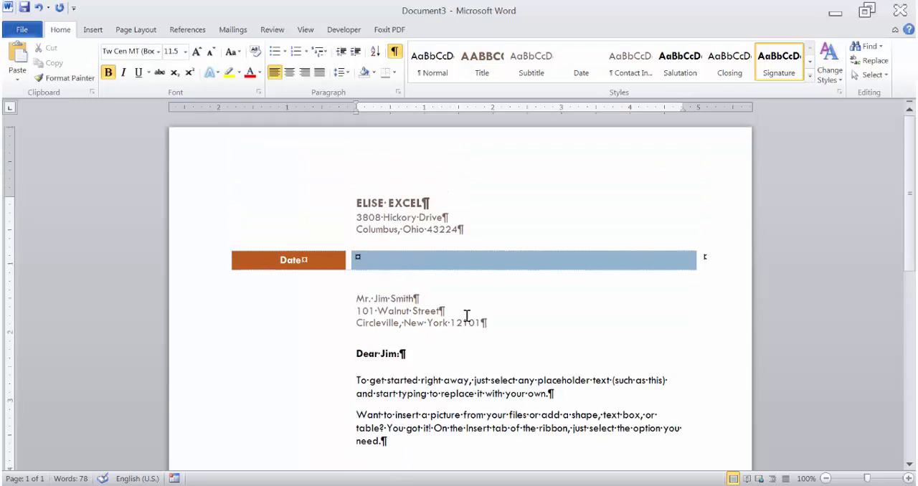
click(288, 260)
text(May)
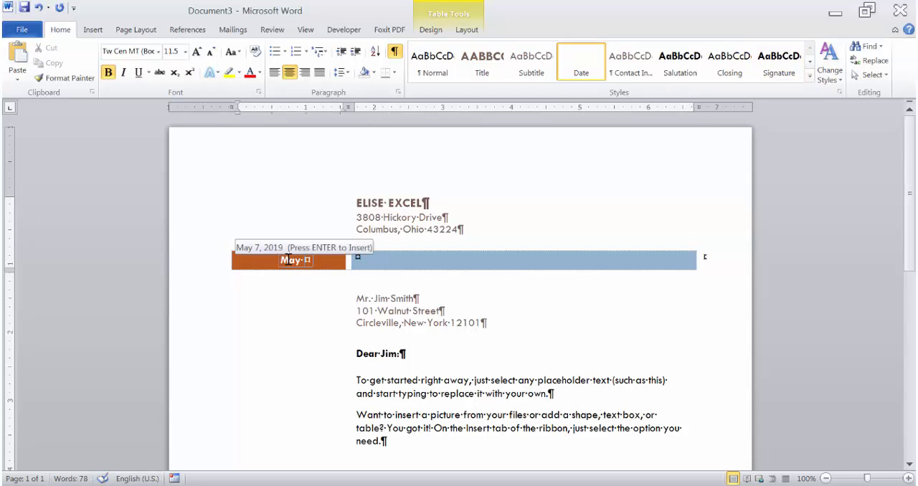
key(Return)
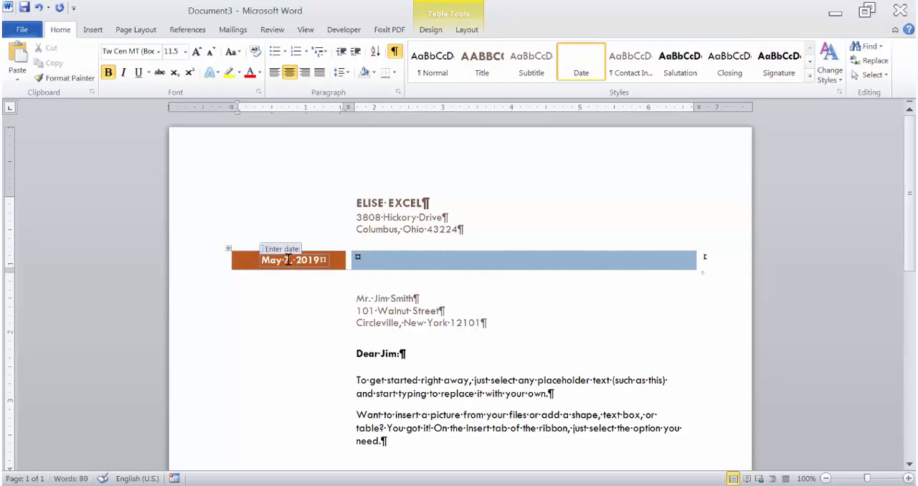
click(611, 352)
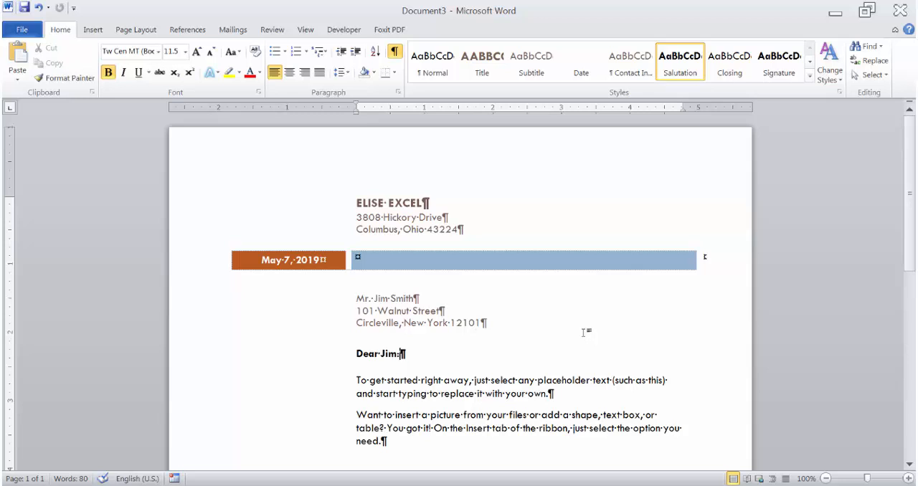
Save the letter as a Word document named "xyz company letter 2" on Removable Disk (F:).
click(22, 29)
click(28, 53)
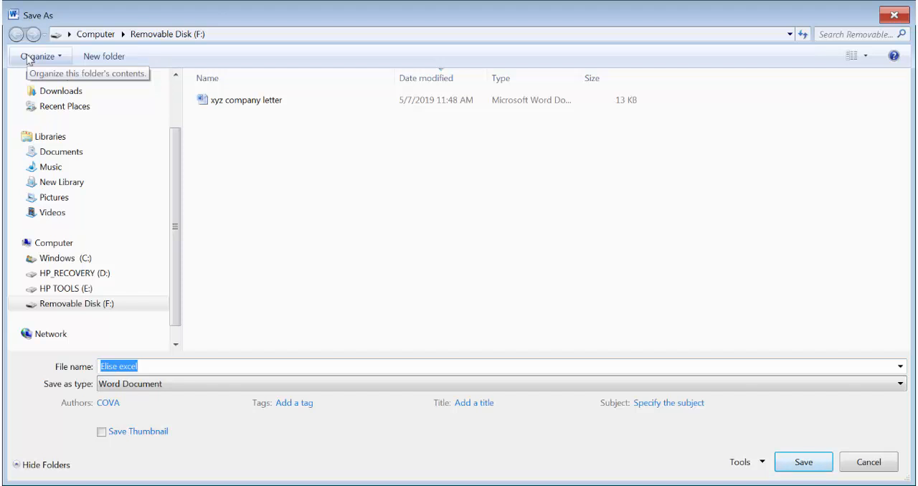
text(xyz)
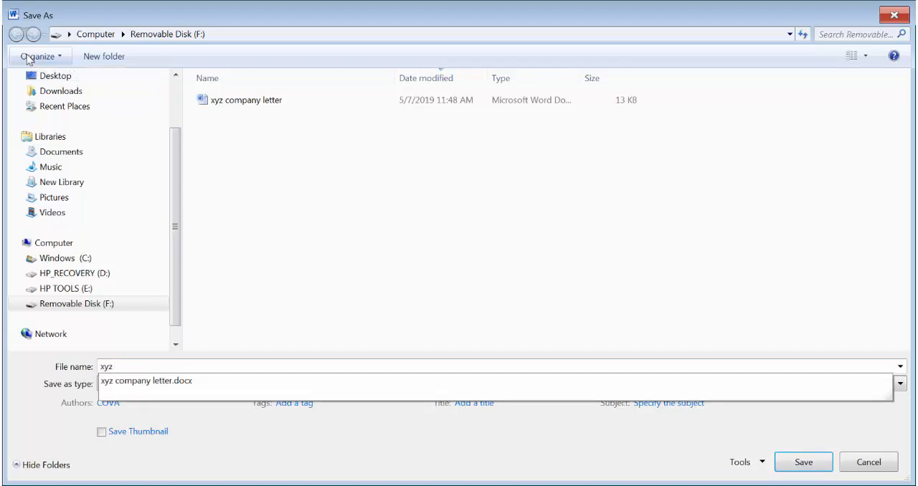
text( company letter )
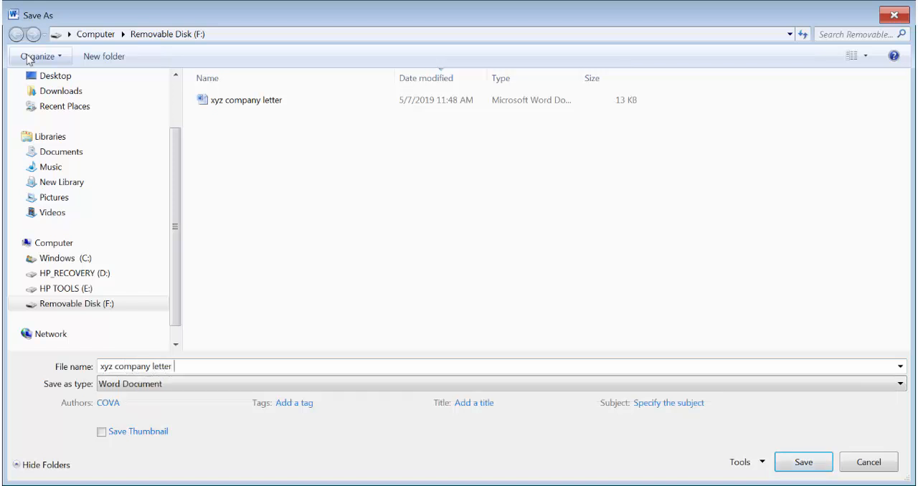
text(2)
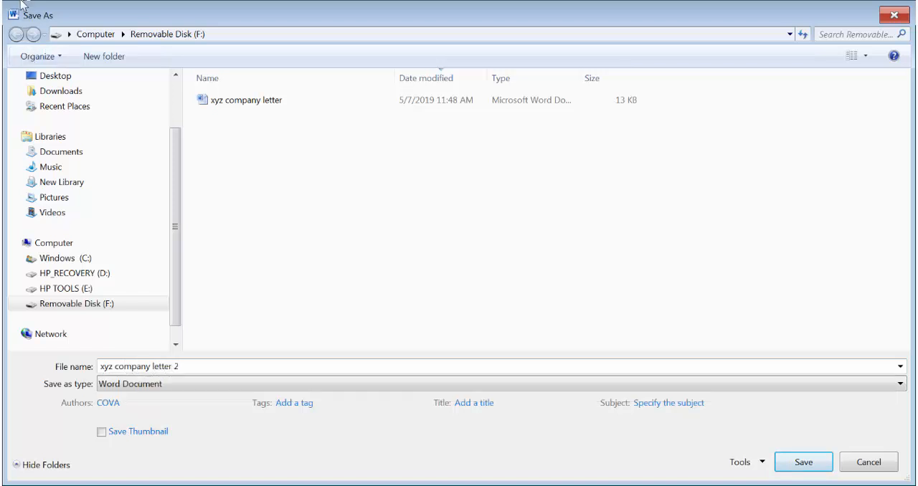
click(819, 464)
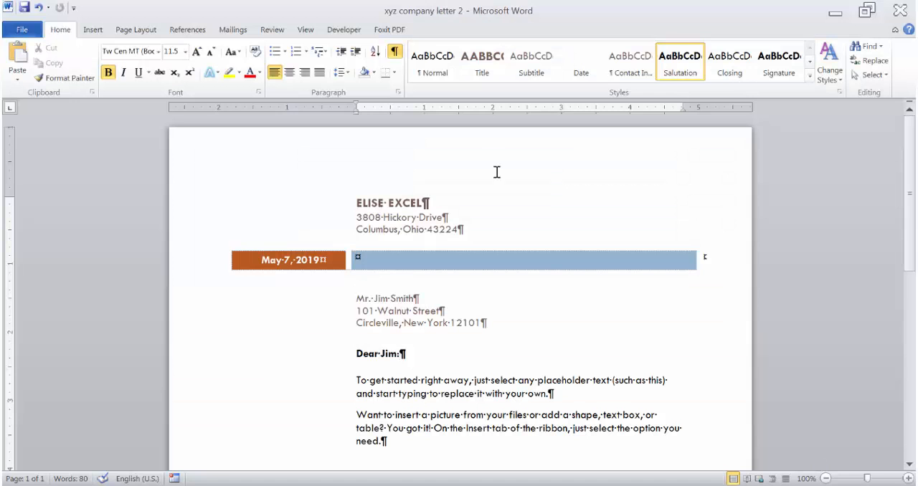
Hide the paragraph marks and other formatting symbols, and save the letter again under its existing name.
click(393, 53)
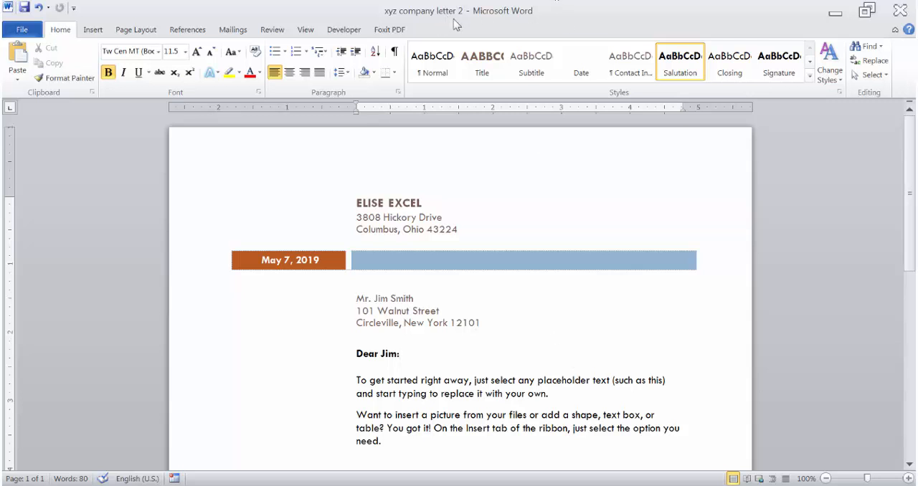
click(28, 31)
click(28, 49)
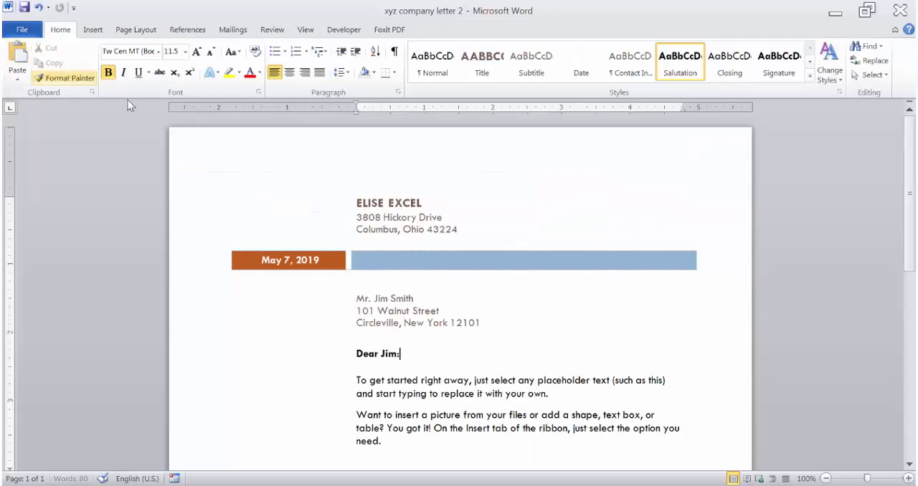